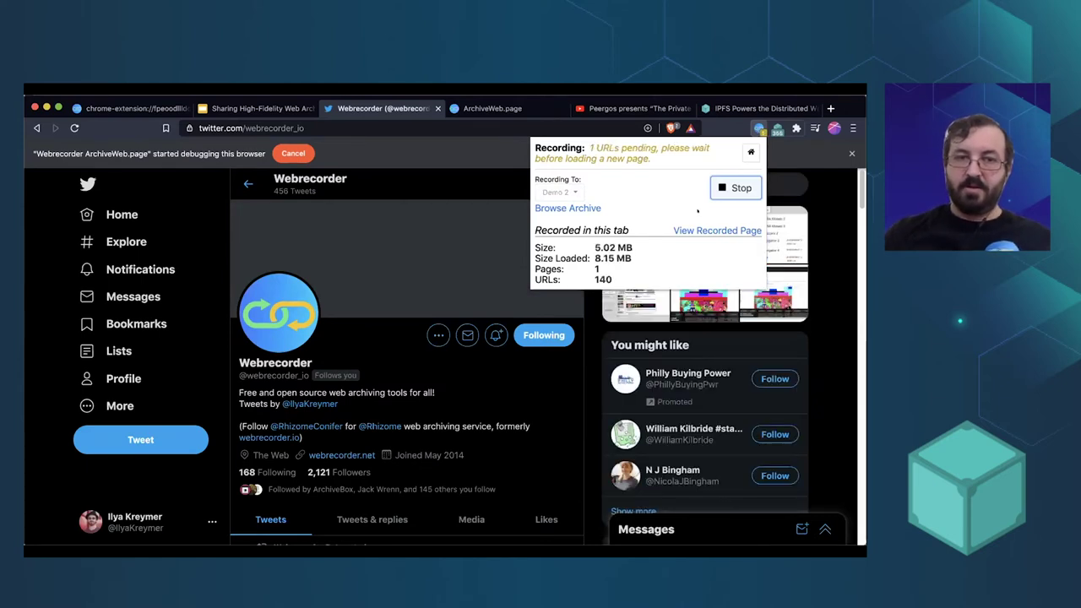
Scroll the Webrecorder Twitter profile to its first tweets so they are recorded, and check the tab's recording status
left_click(857, 183)
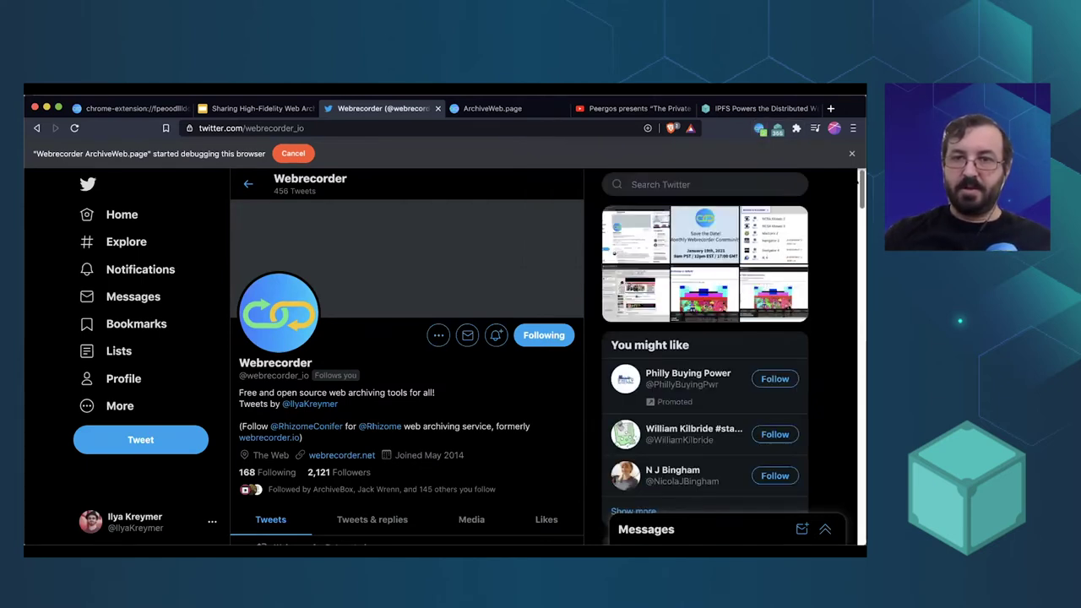
scroll(548, 371, "down", 5)
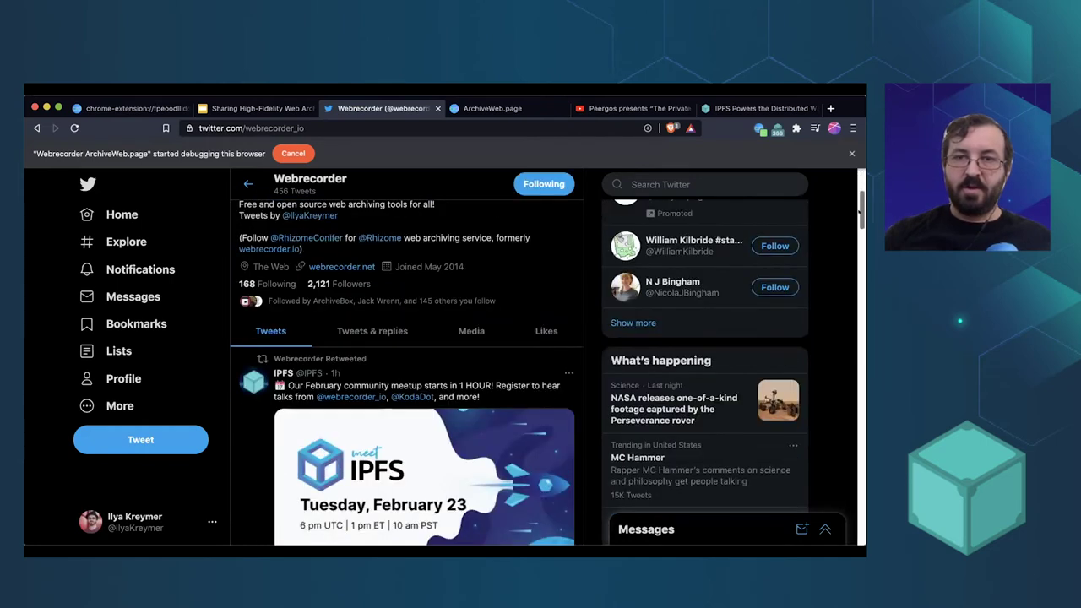
left_click(759, 129)
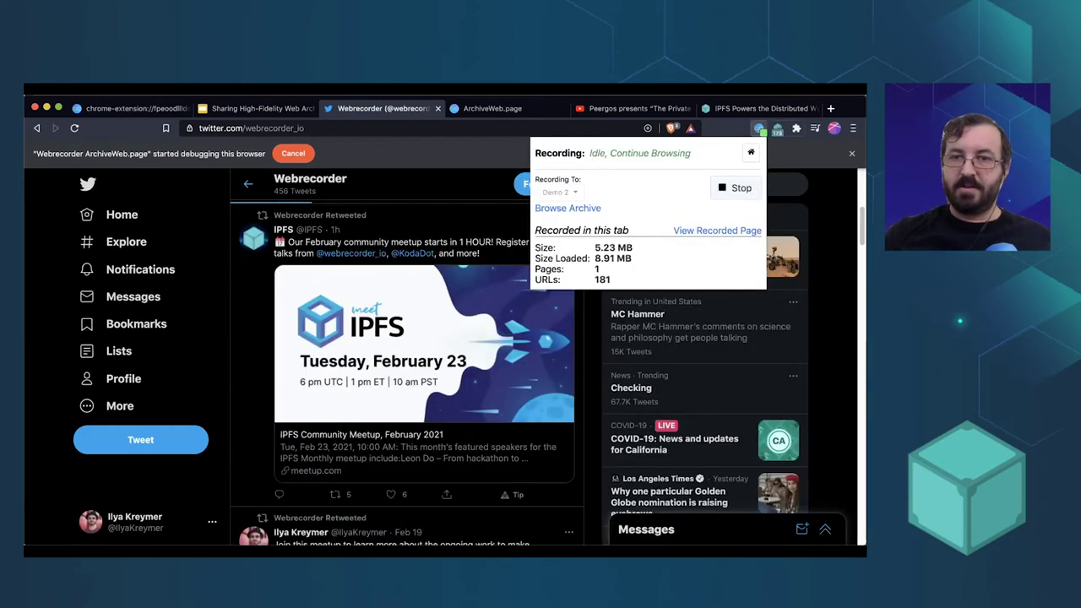
left_click(760, 128)
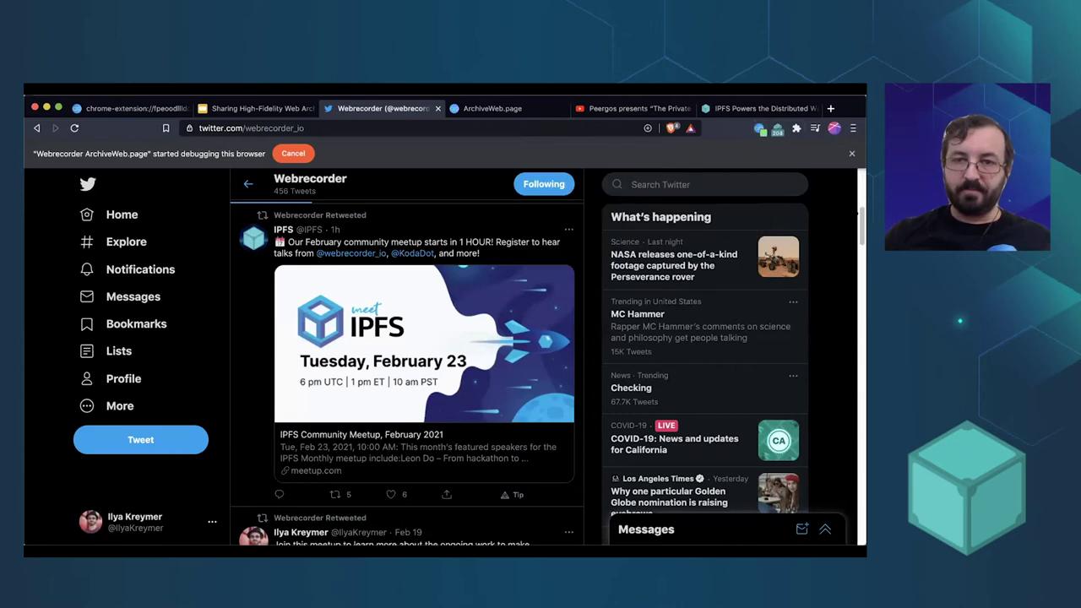
left_click(759, 128)
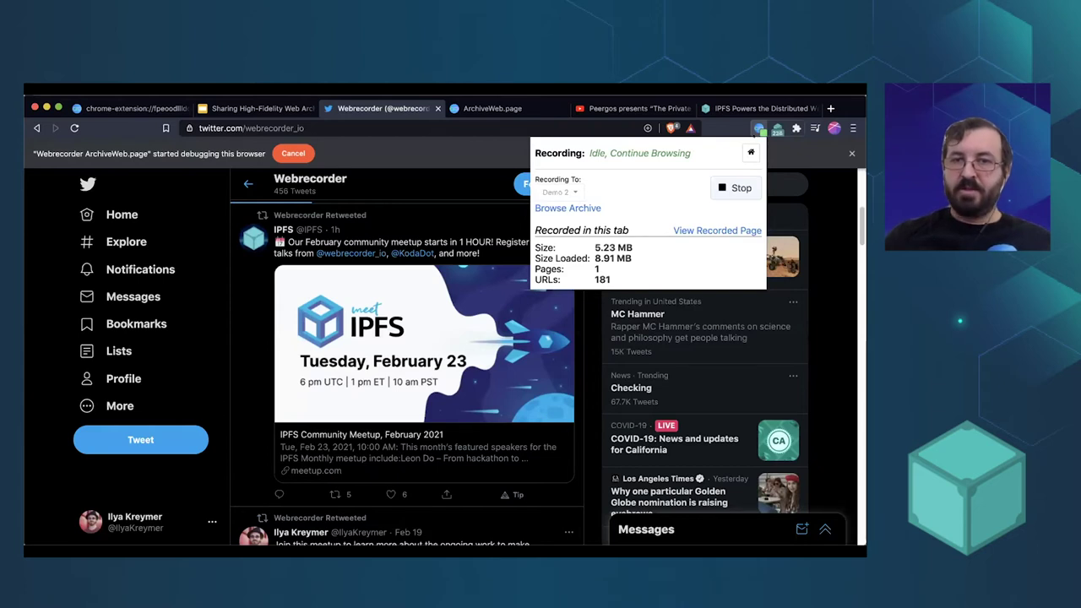
left_click(758, 128)
left_click(758, 128)
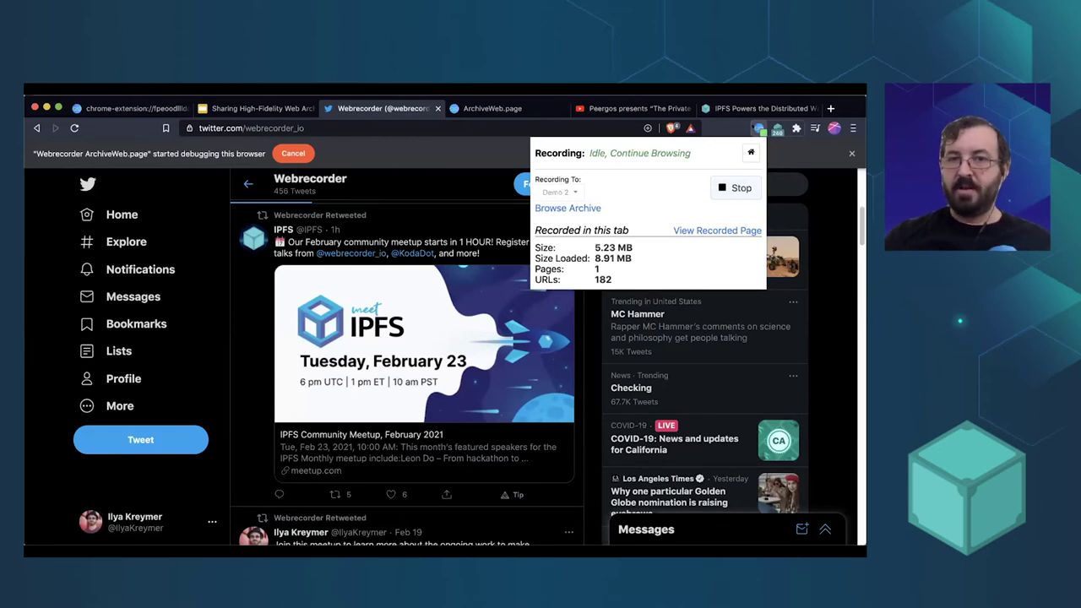
Record more of the Webrecorder timeline down to the February 10 tweet, and check the recording status again
left_click(735, 188)
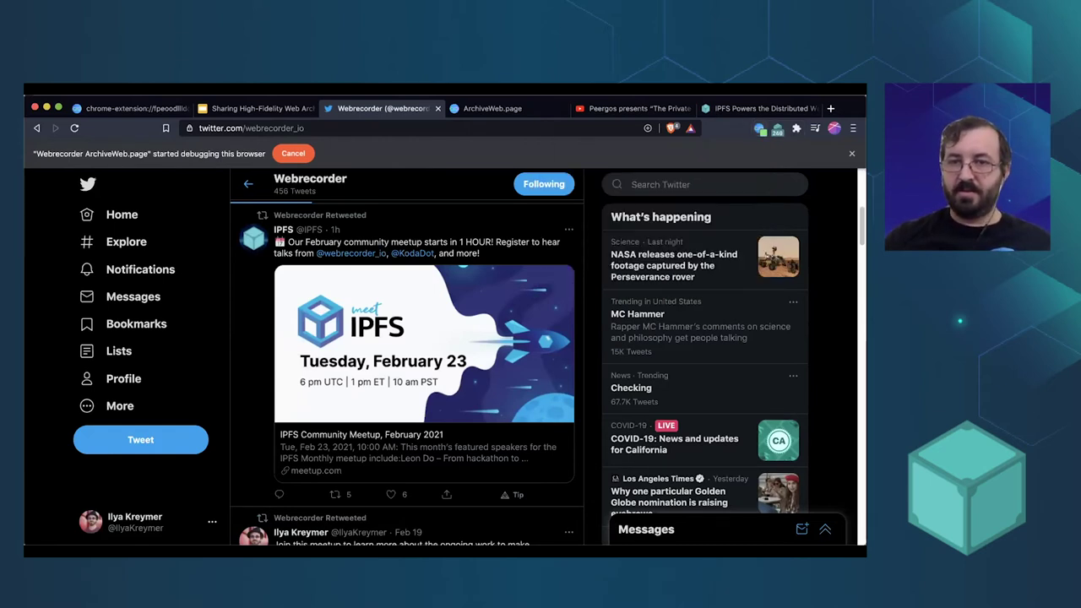
scroll(407, 372, "down", 10)
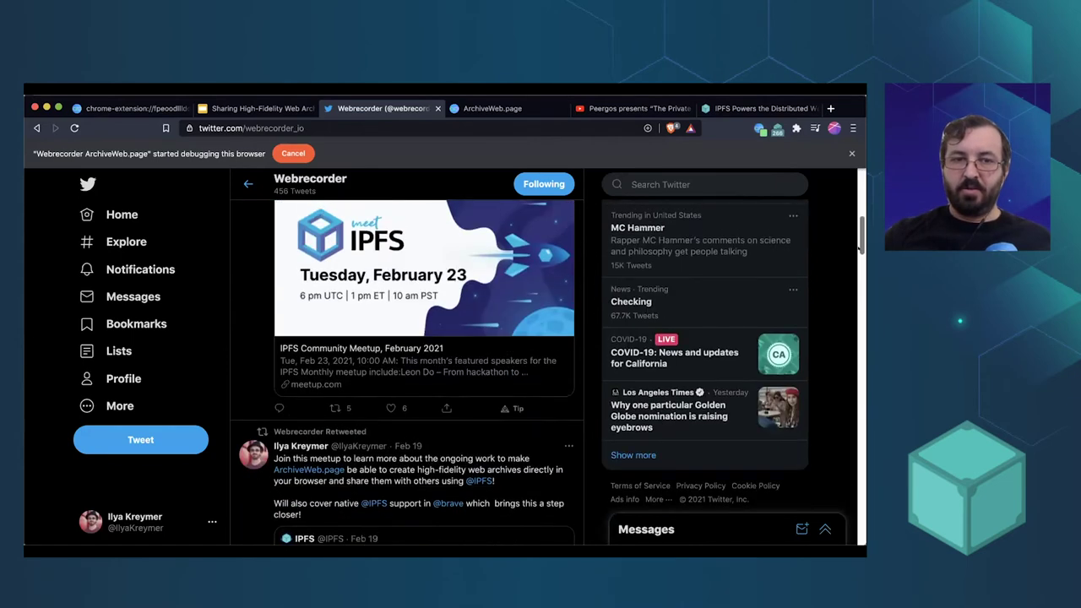
scroll(407, 371, "down", 10)
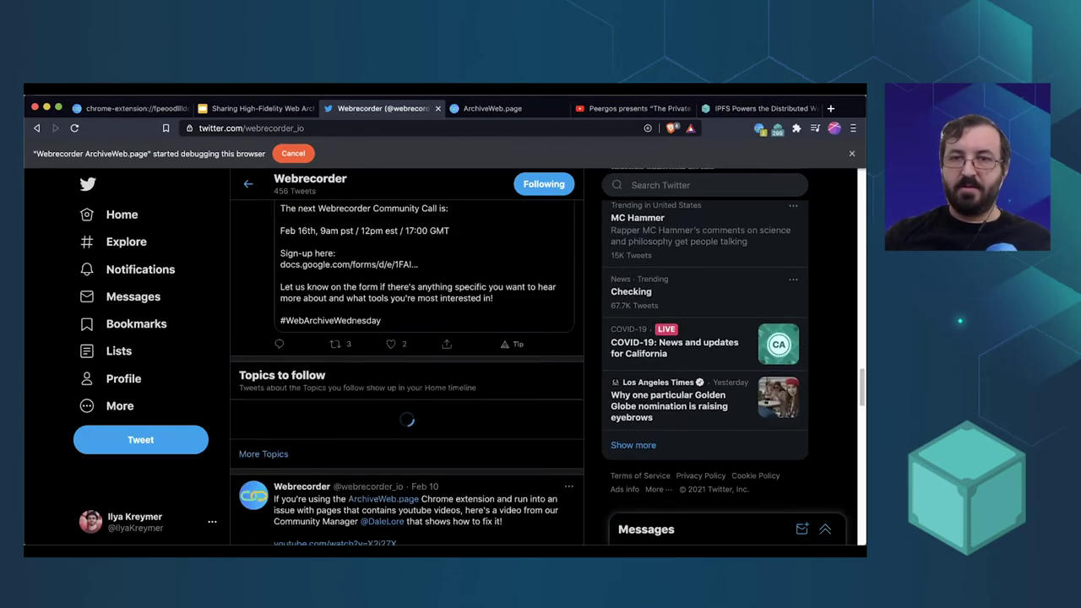
scroll(407, 371, "down", 1)
left_click(759, 129)
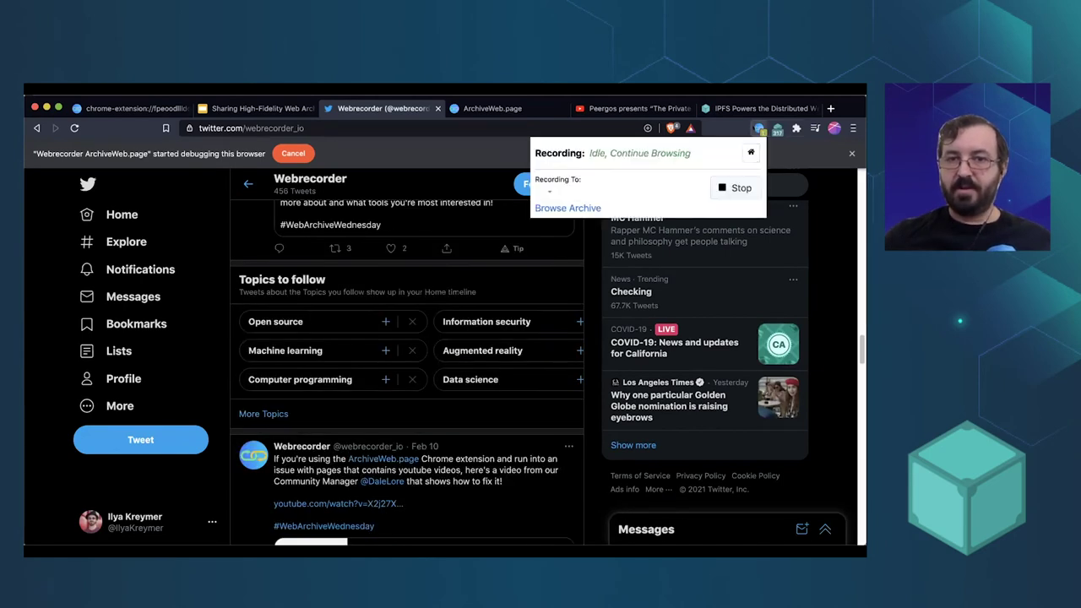
left_click(858, 329)
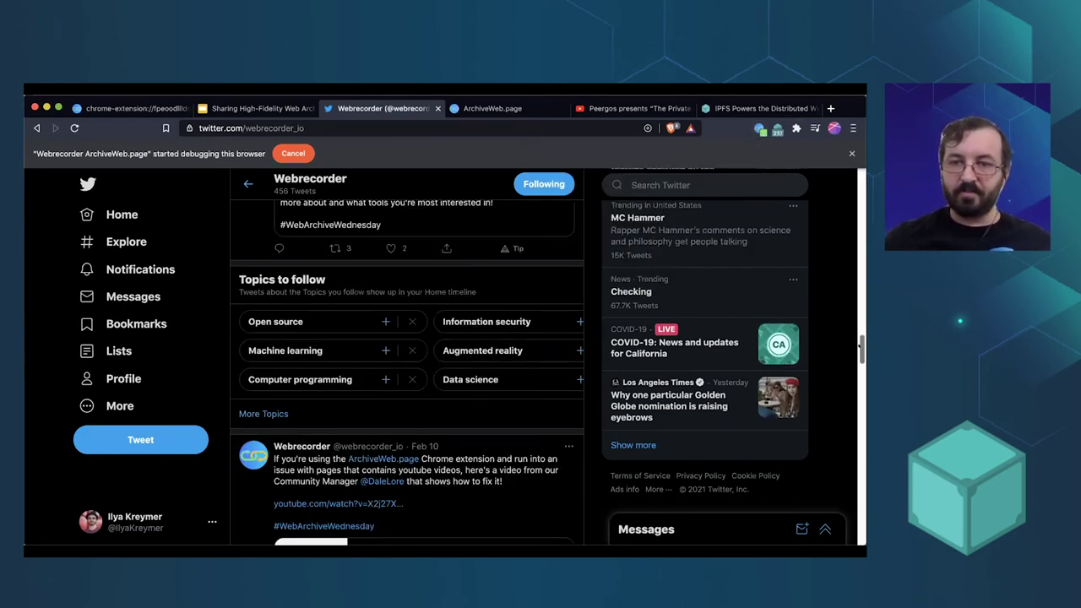
Open the webrecorder.net link from the Twitter profile's bio to record that site as well
scroll(858, 329, "up", 10)
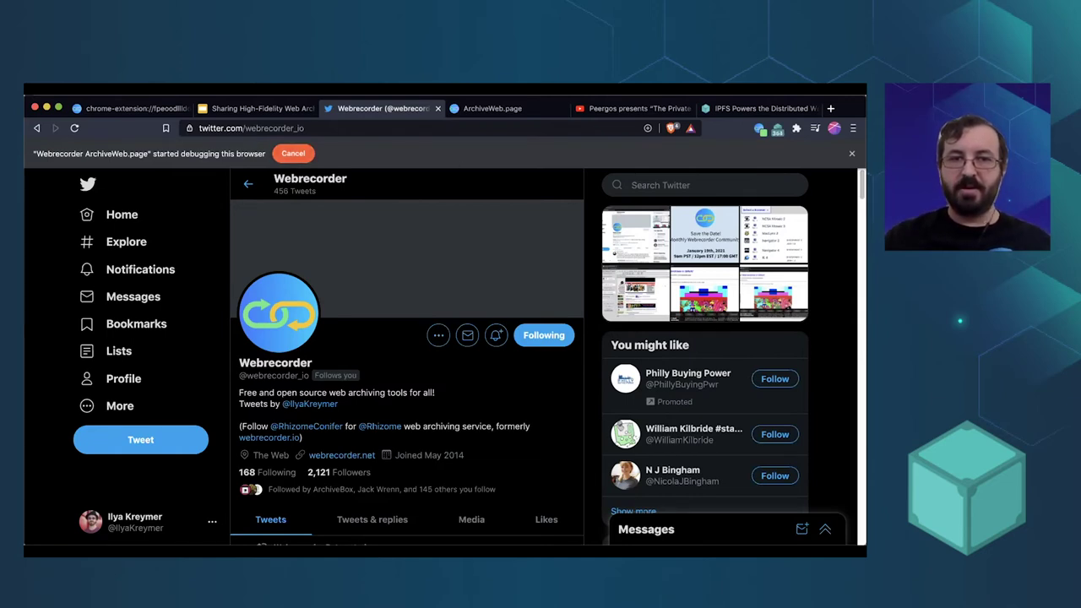
scroll(858, 181, "down", 2)
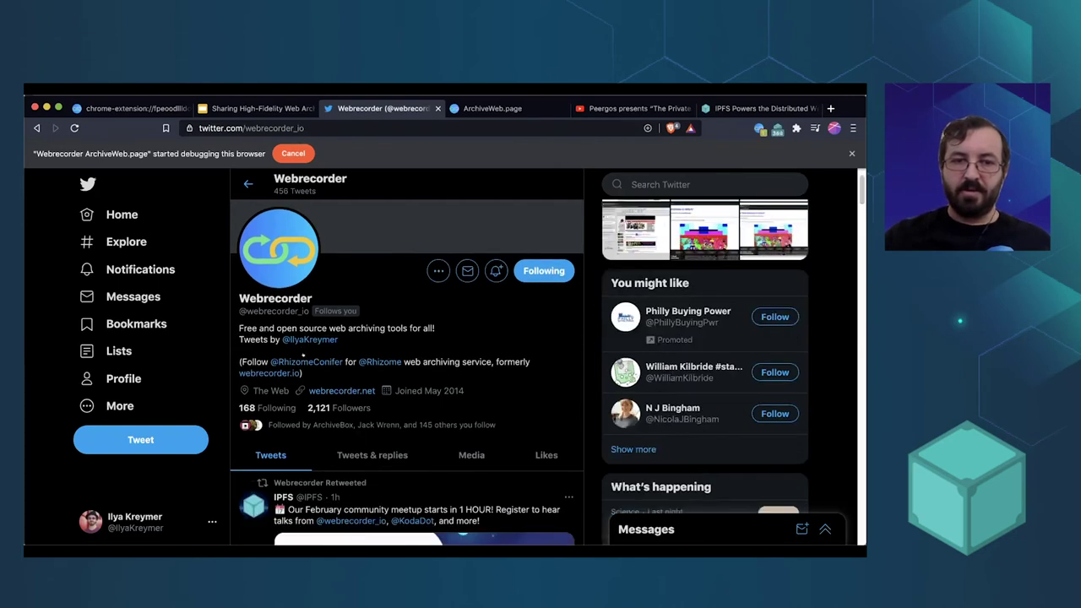
left_click(330, 385)
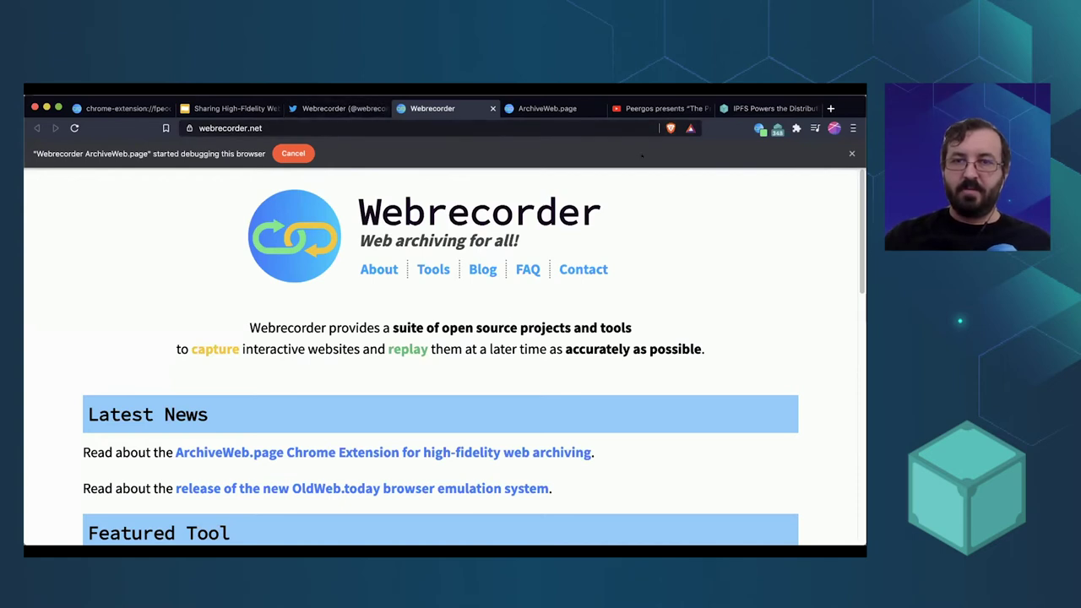
Stop recording the webrecorder.net tab and browse the Demo 2 archive
left_click(760, 129)
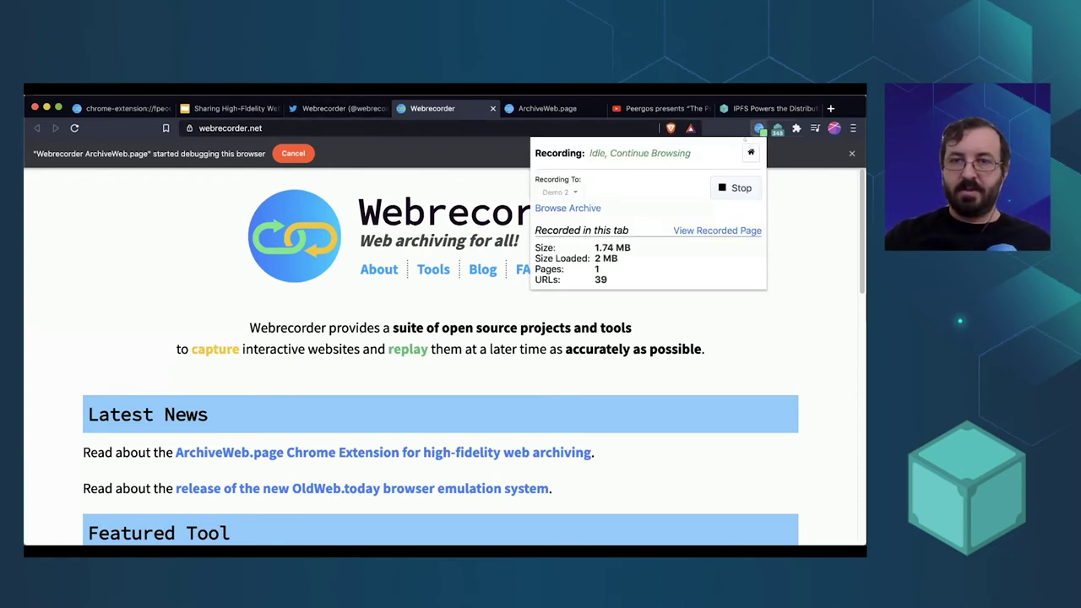
left_click(727, 188)
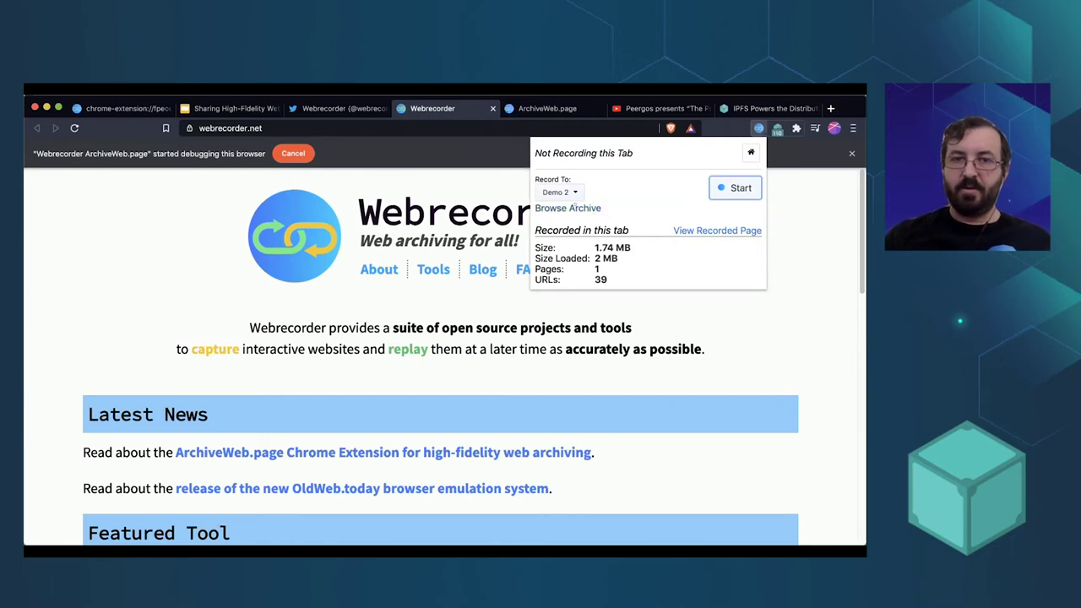
left_click(568, 208)
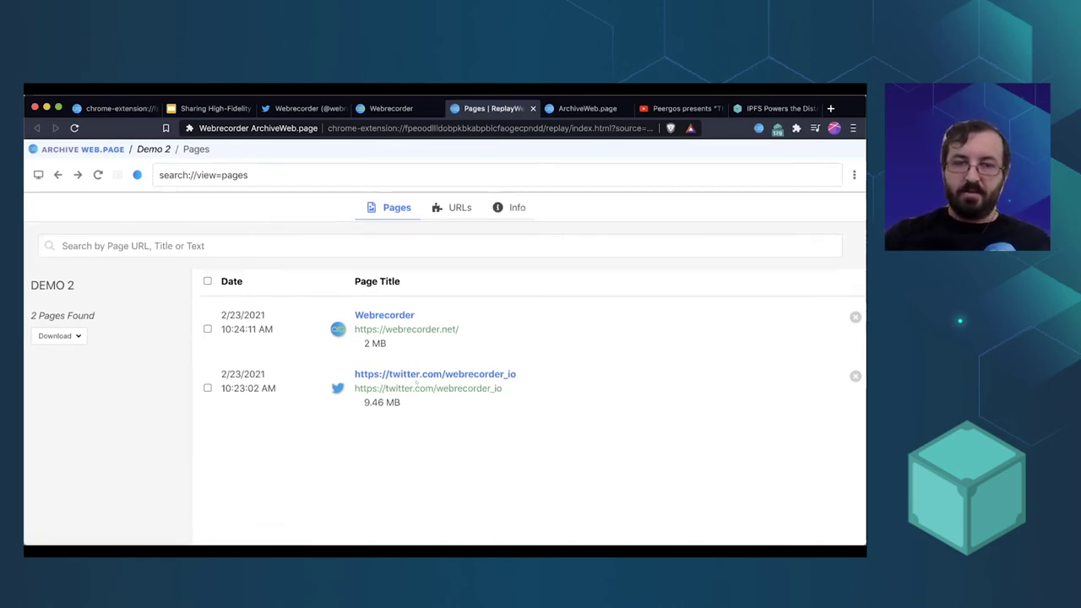
left_click(453, 373)
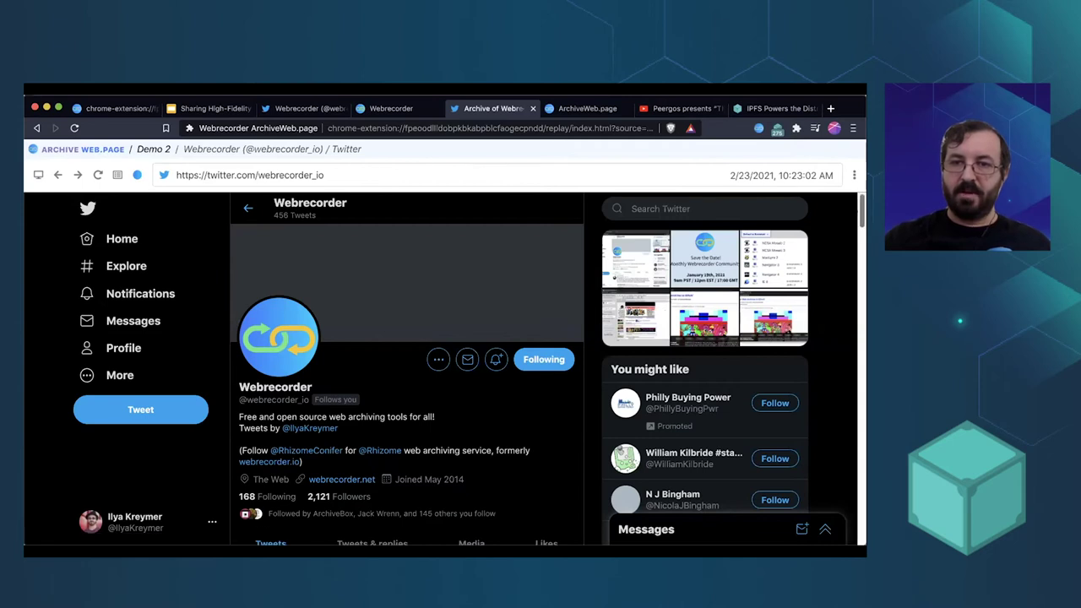
scroll(407, 385, "down", 15)
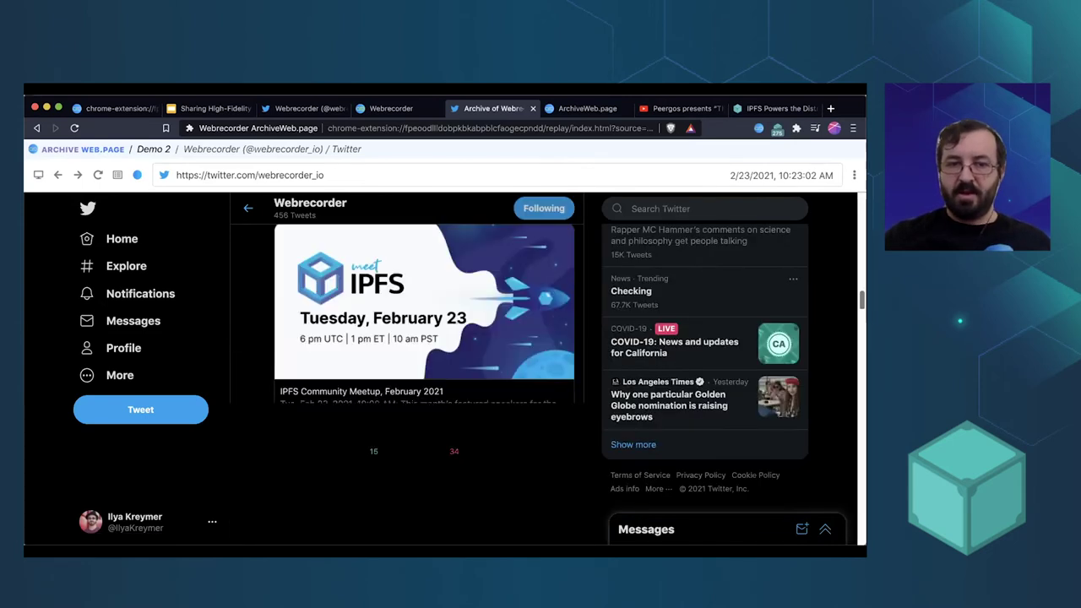
scroll(408, 372, "down", 15)
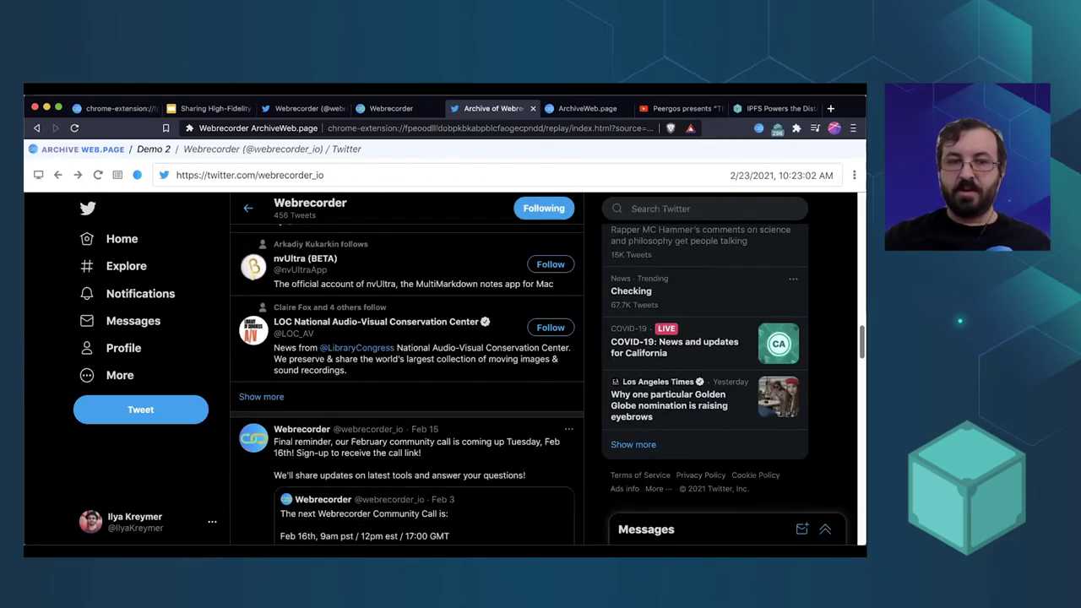
scroll(407, 372, "down", 15)
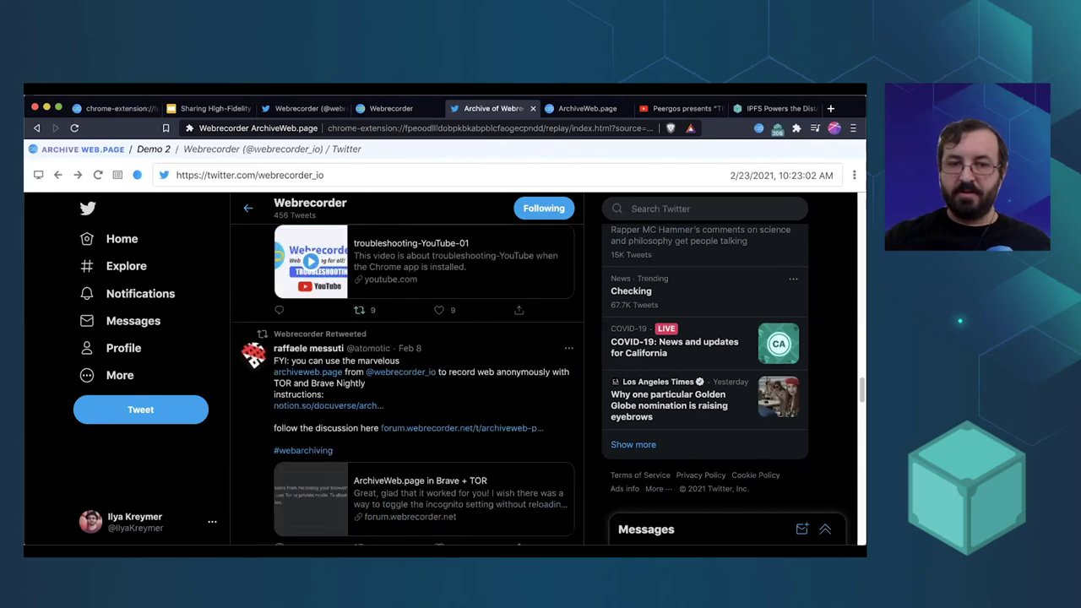
scroll(407, 371, "down", 15)
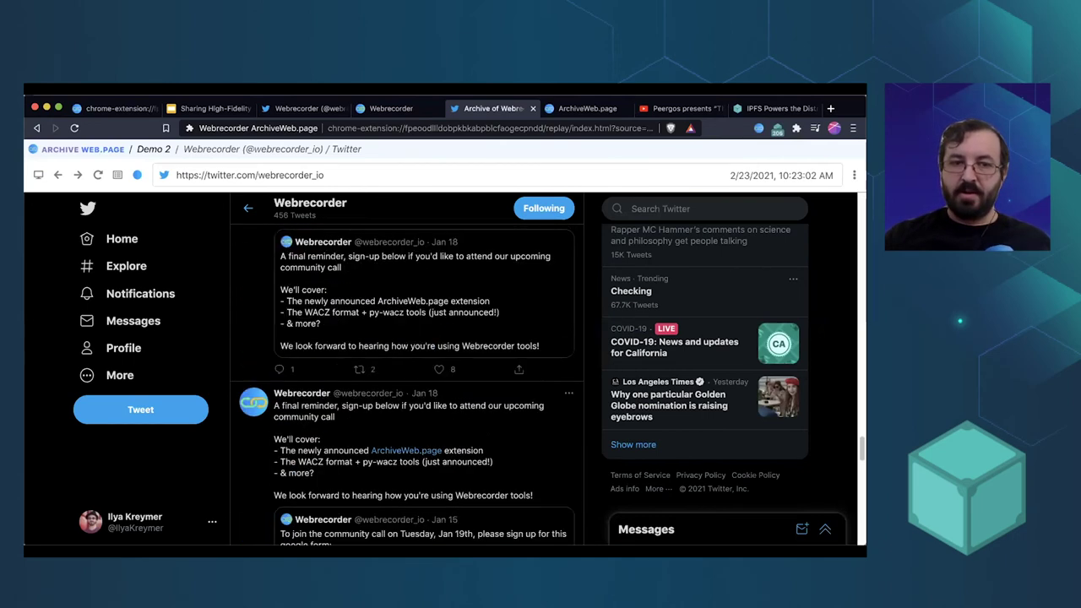
scroll(408, 372, "down", 4)
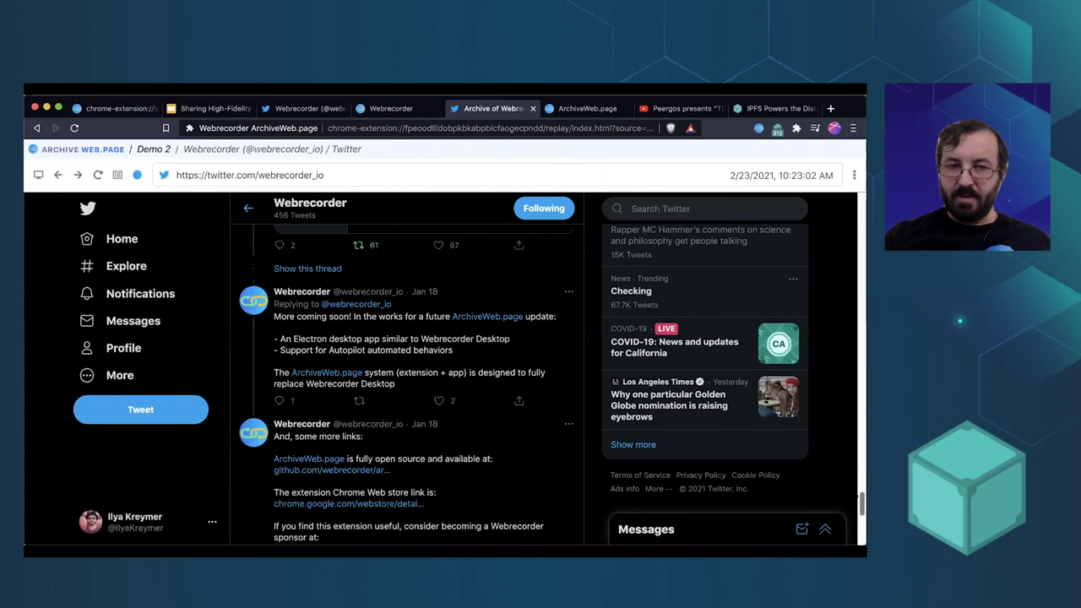
scroll(407, 372, "down", 10)
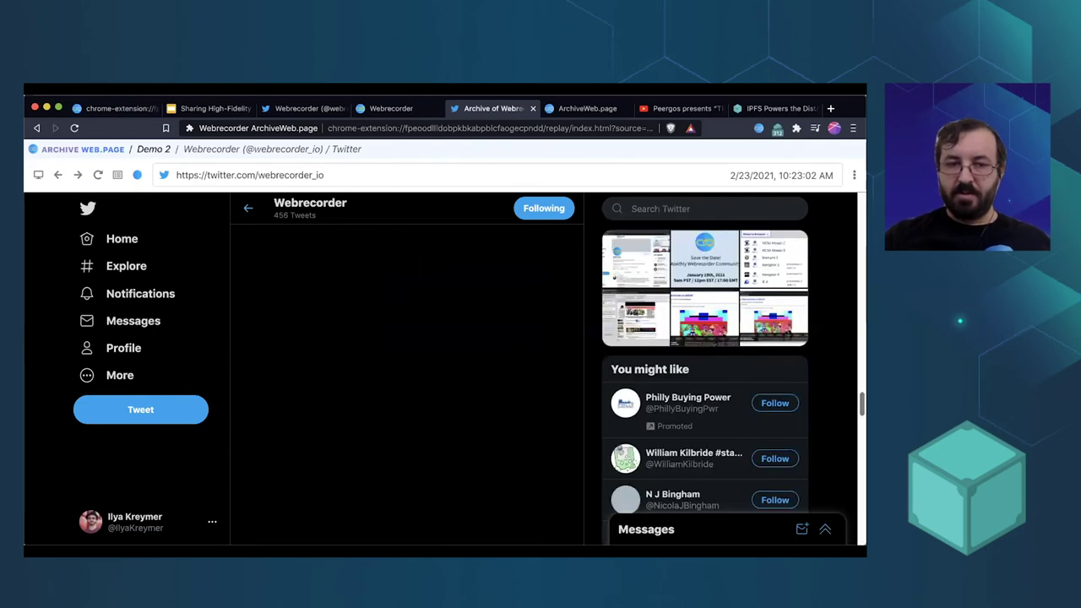
scroll(408, 371, "up", 20)
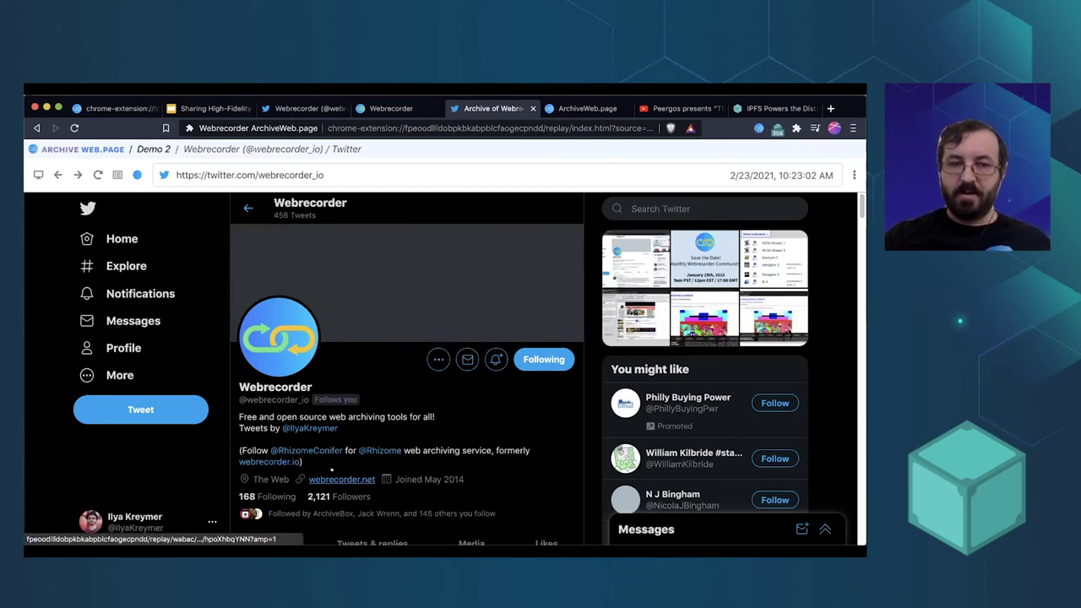
Try following the webrecorder.net link inside the archived Twitter profile, and return to the Demo 2 replay
left_click(335, 475)
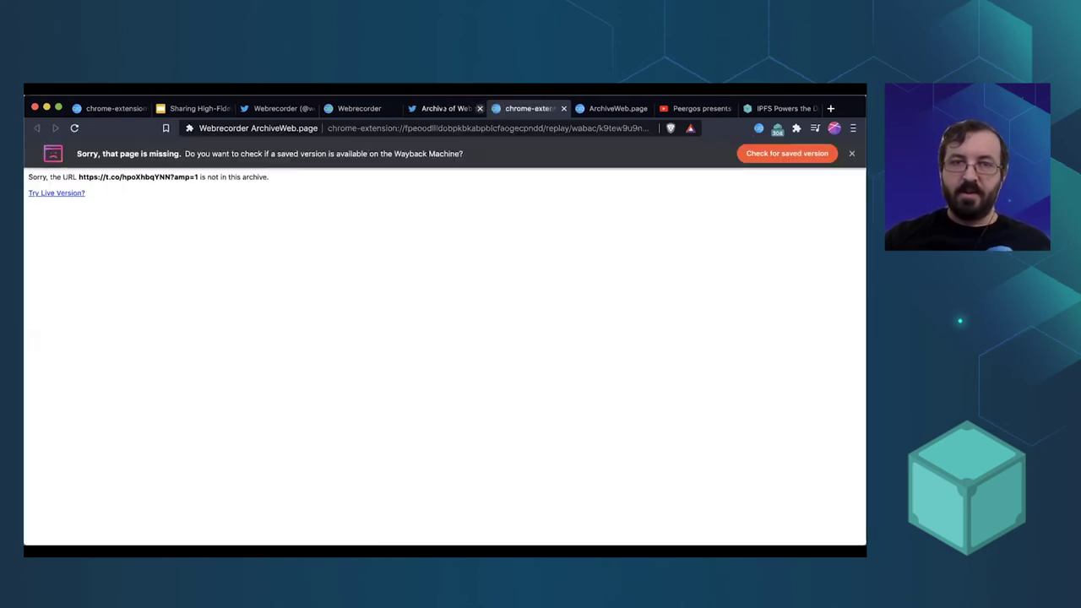
key("ctrl+shift+Tab")
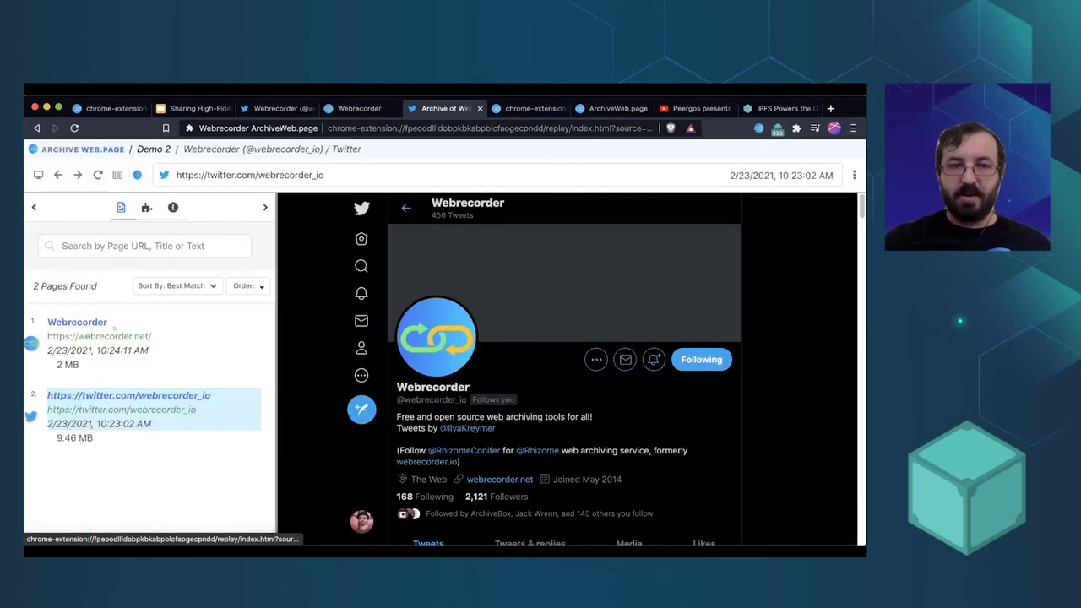
Look through the archived Webrecorder home page from the page list, and return to the archived Twitter page and its address
left_click(228, 350)
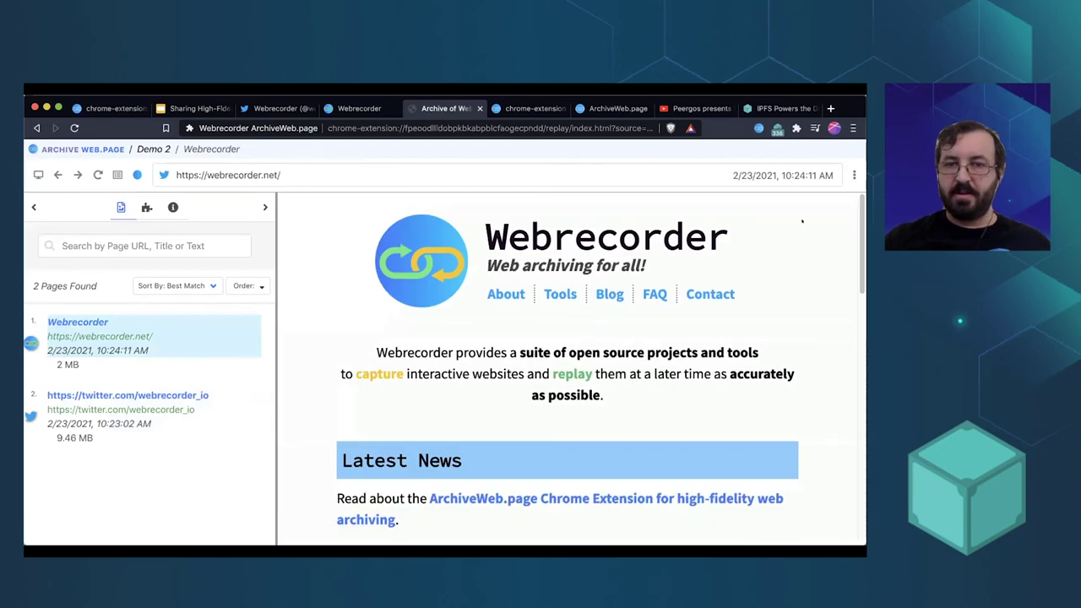
scroll(567, 371, "down", 6)
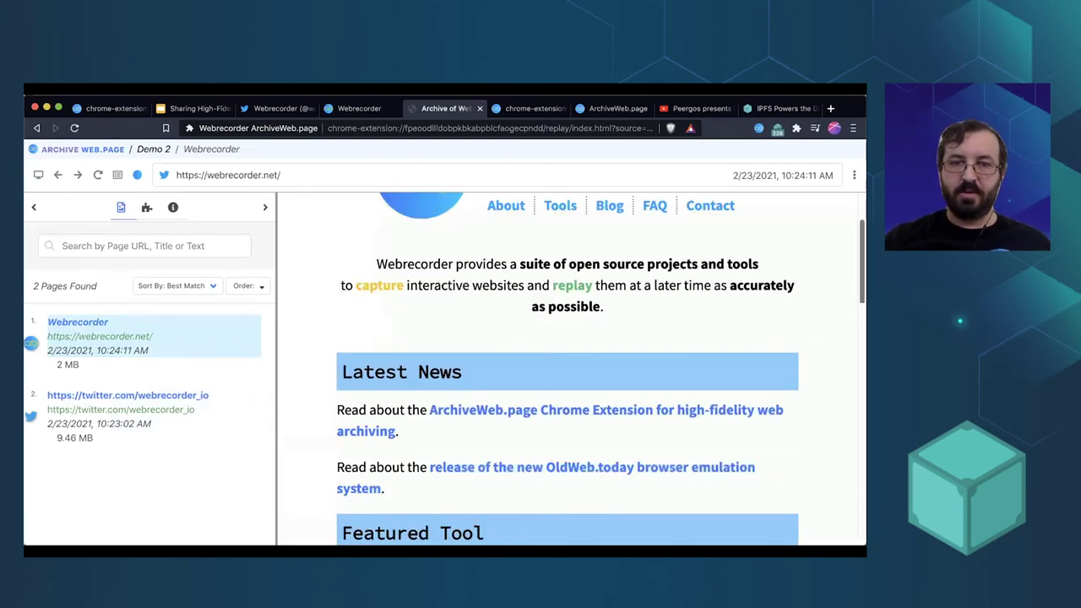
scroll(568, 371, "up", 3)
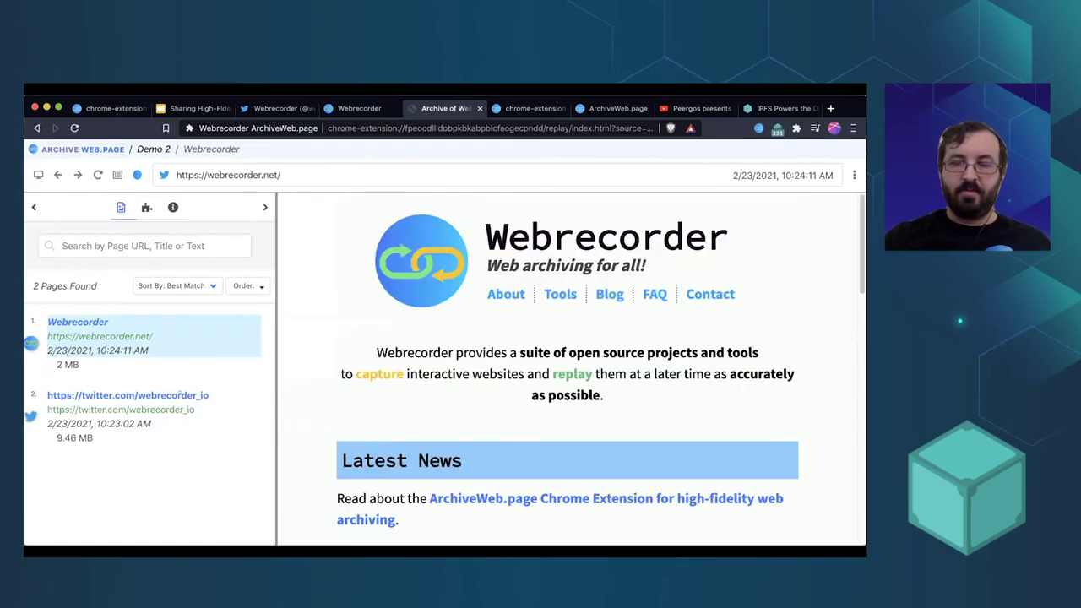
left_click(128, 395)
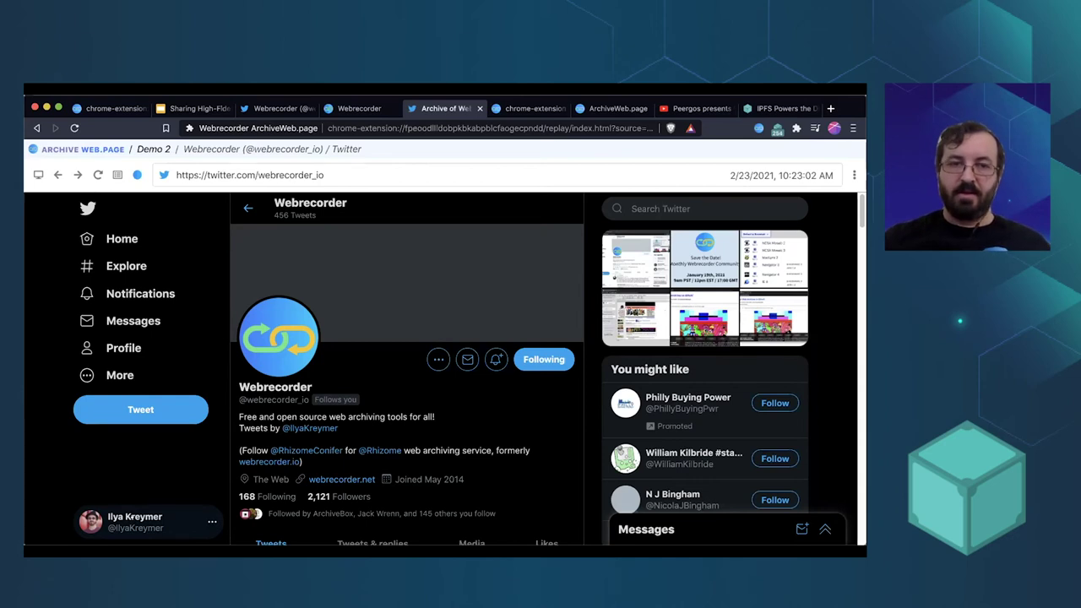
triple_click(328, 166)
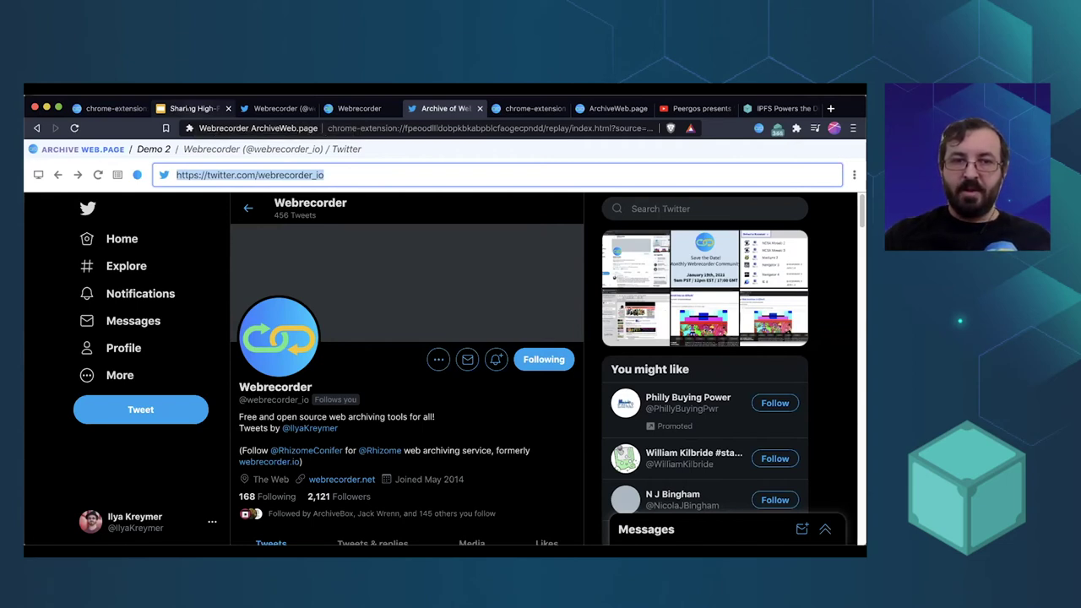
Go back to the list of current web archives and start sharing Demo 2 via IPFS
left_click(153, 148)
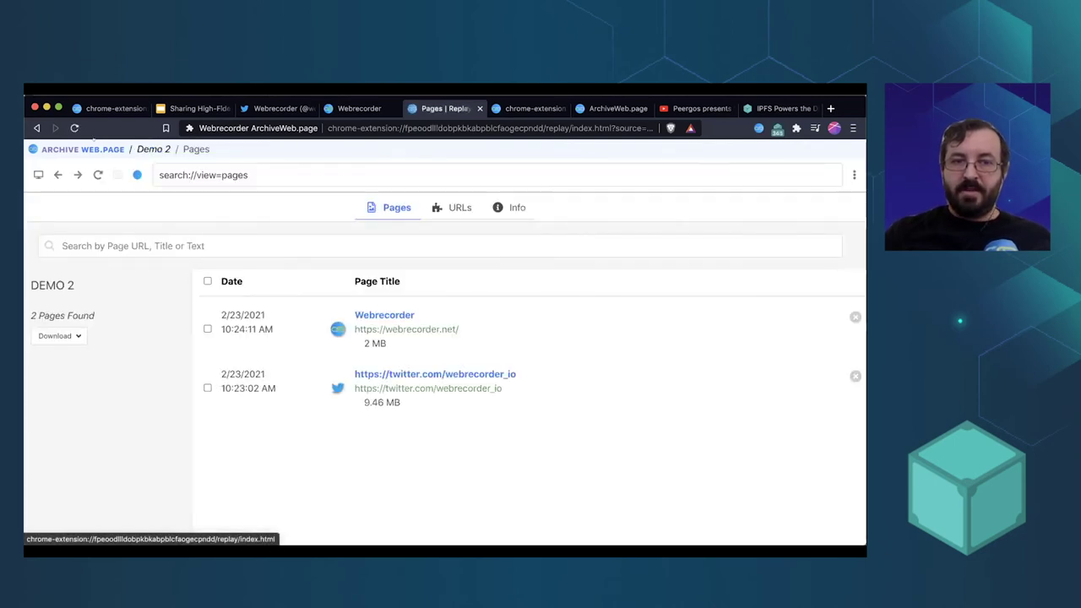
left_click(83, 149)
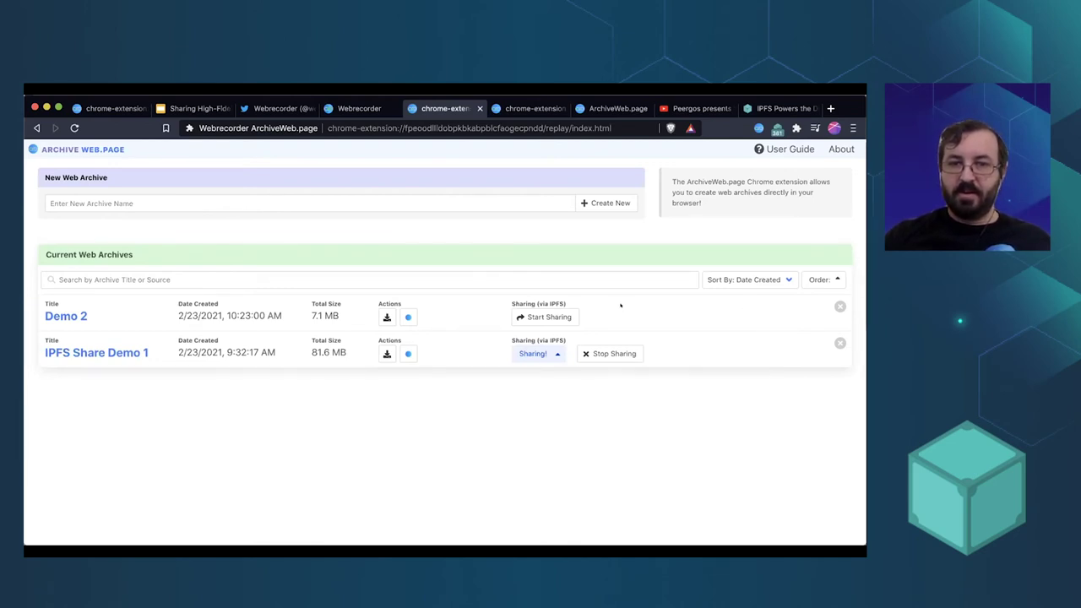
left_click(532, 316)
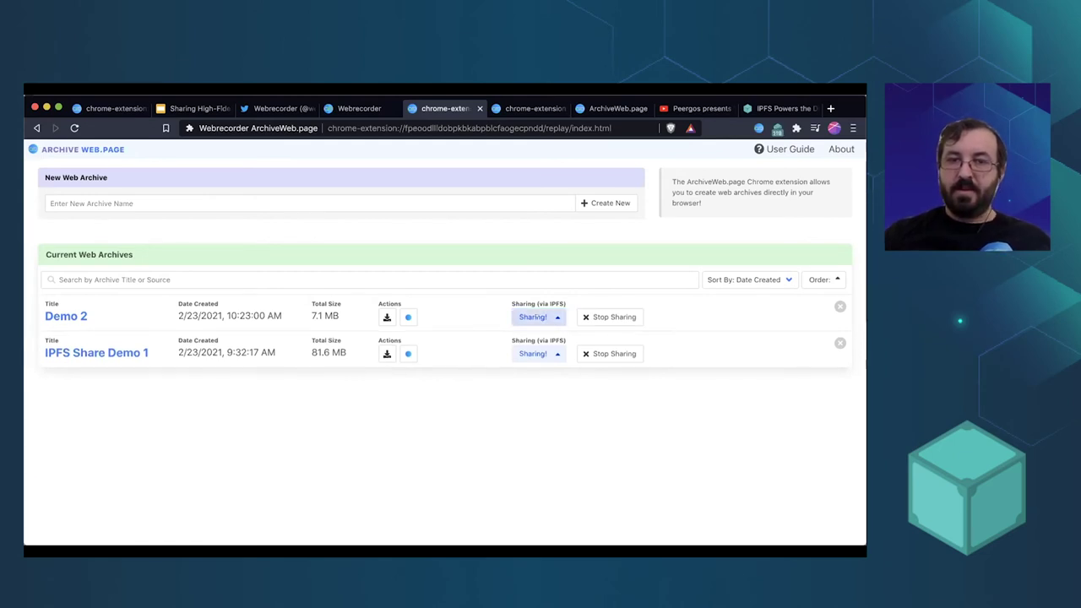
Copy the shareable IPFS Gateway link for the Demo 2 archive, and switch to the Sharing High-Fidelity Web Archives presentation in Google Slides
left_click(536, 317)
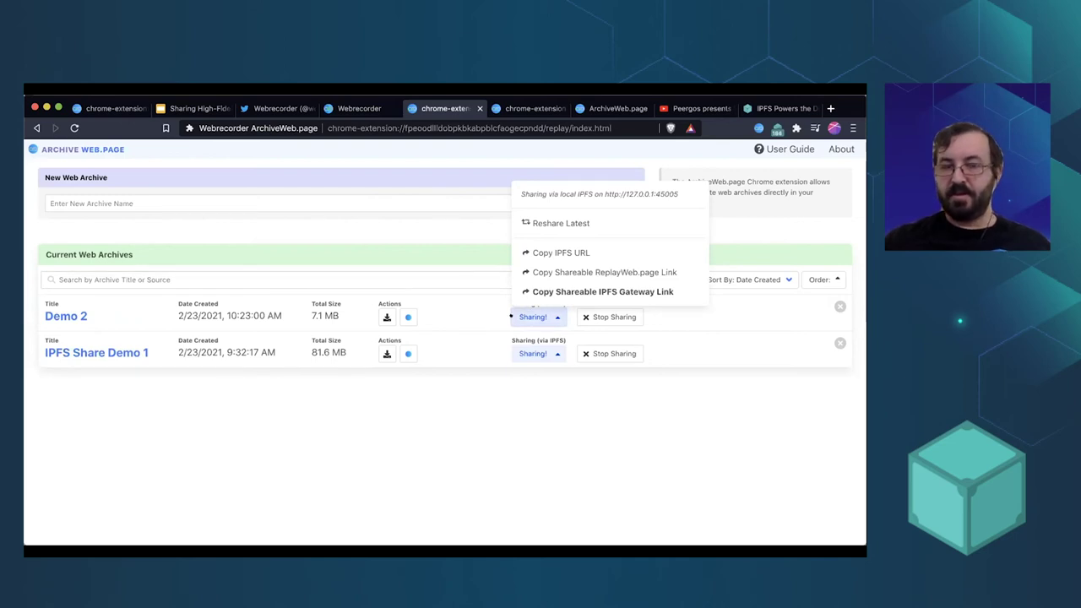
left_click(513, 317)
left_click(511, 316)
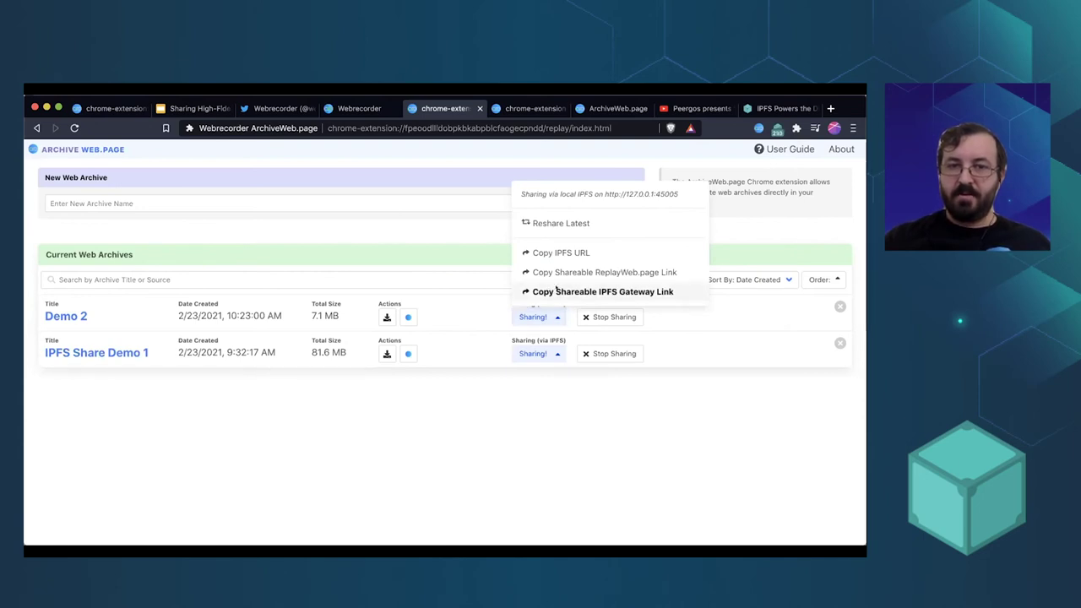
left_click(604, 291)
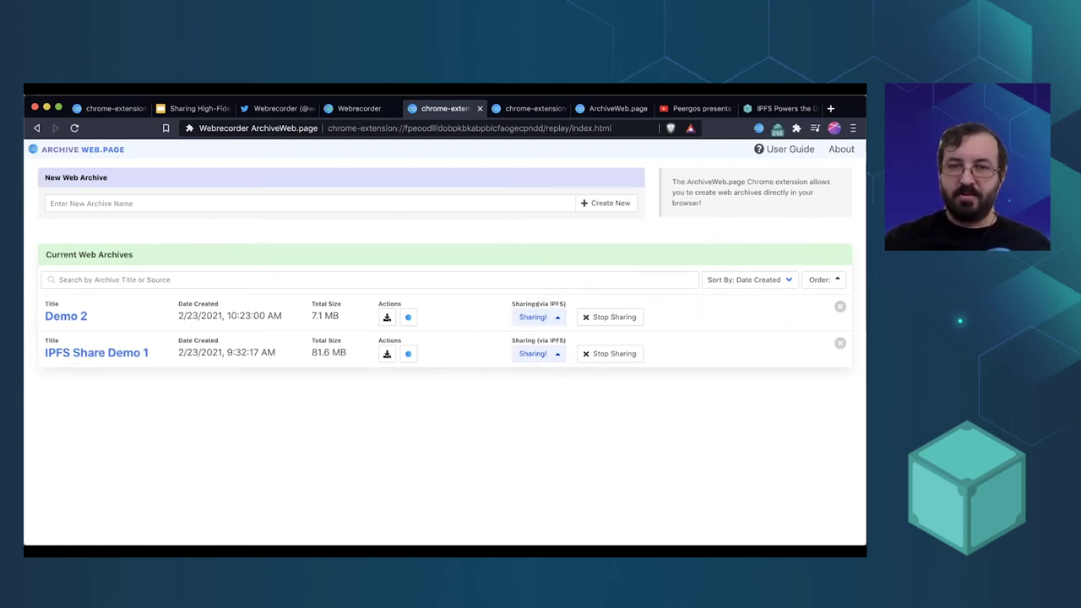
left_click(534, 317)
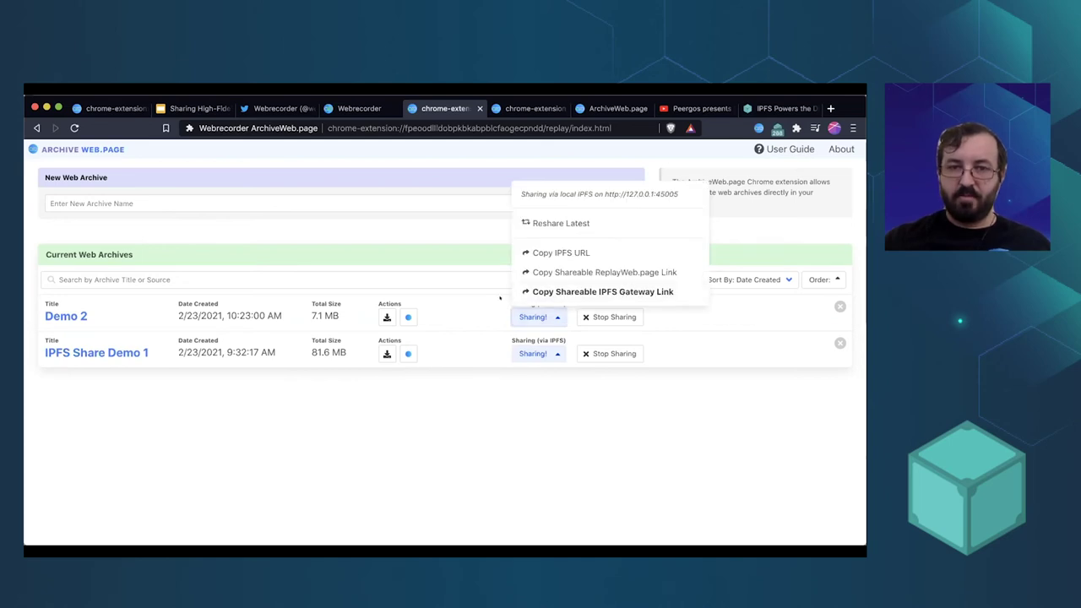
left_click(555, 291)
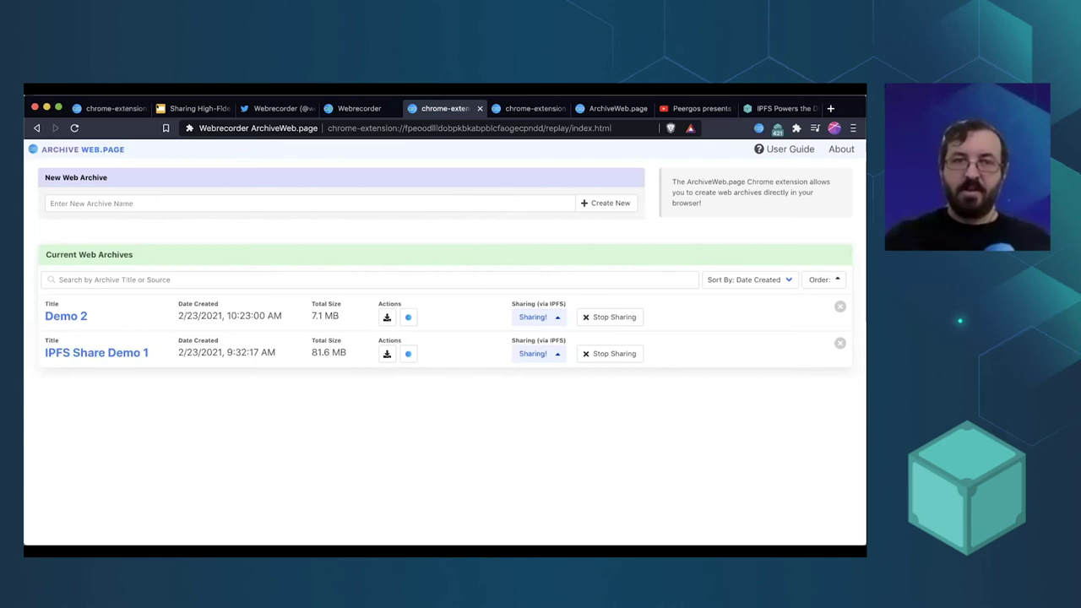
left_click(193, 108)
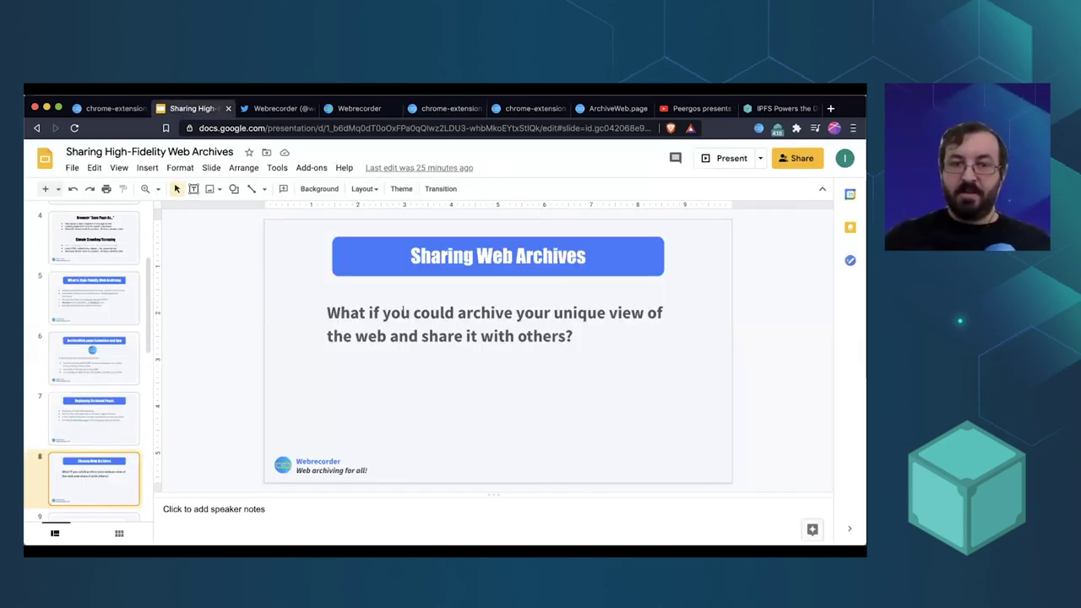